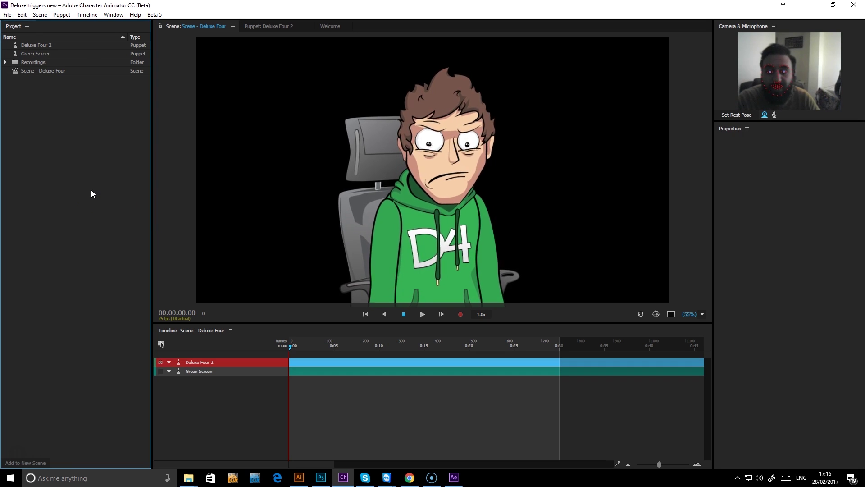
Import take 05_08_05 pm.wav and drag it onto the Deluxe Four scene timeline.
left_click(7, 14)
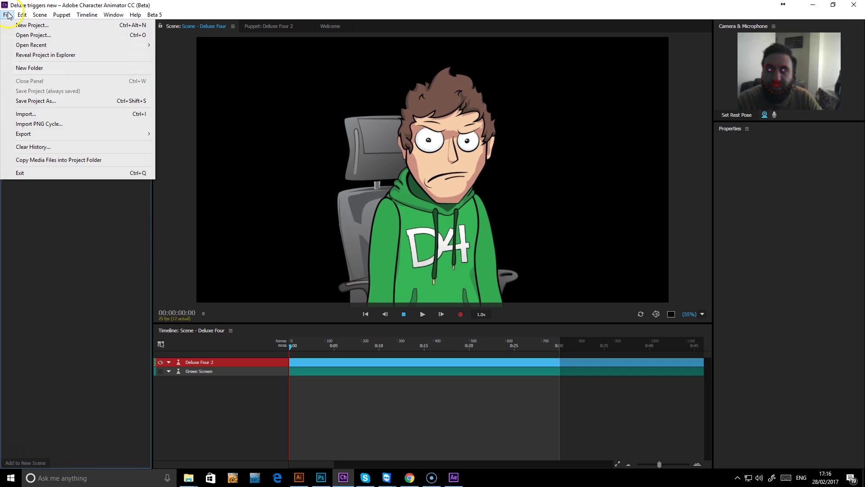
left_click(74, 115)
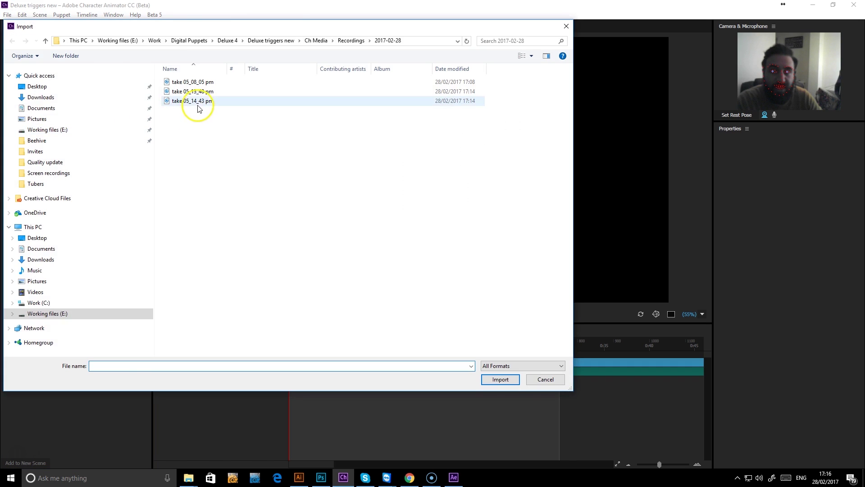
left_click_drag(226, 69, 279, 71)
left_click(212, 82)
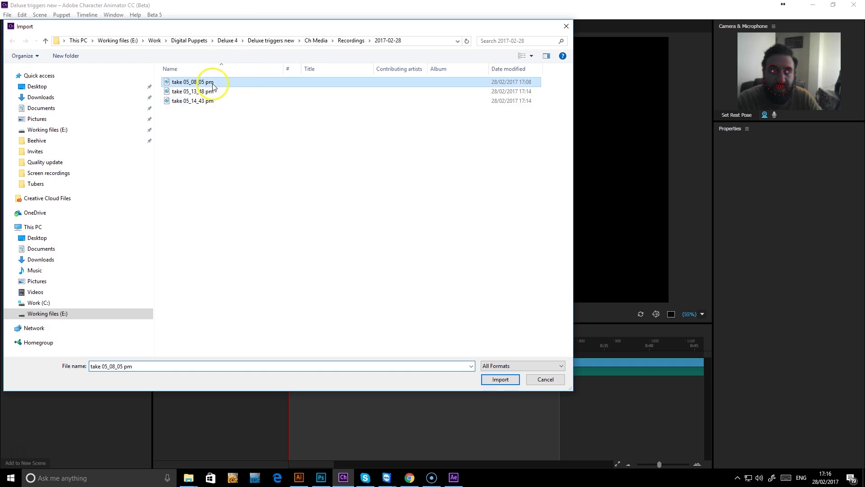
left_click(500, 379)
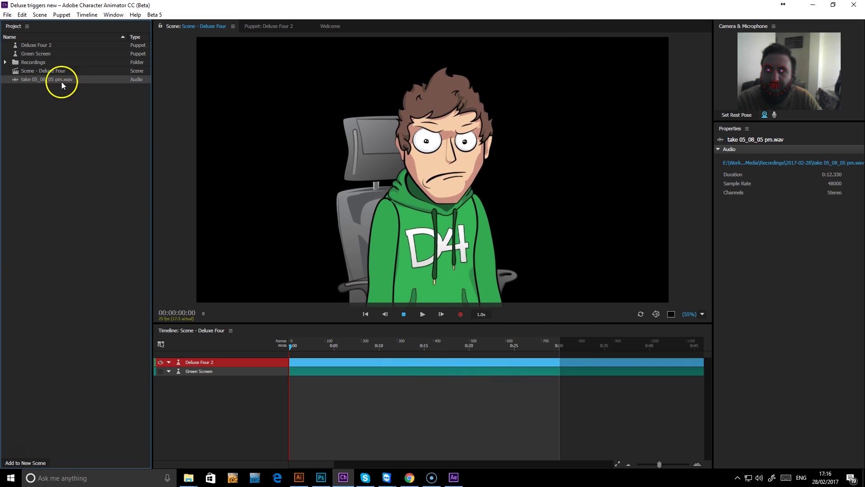
left_click_drag(61, 81, 254, 359)
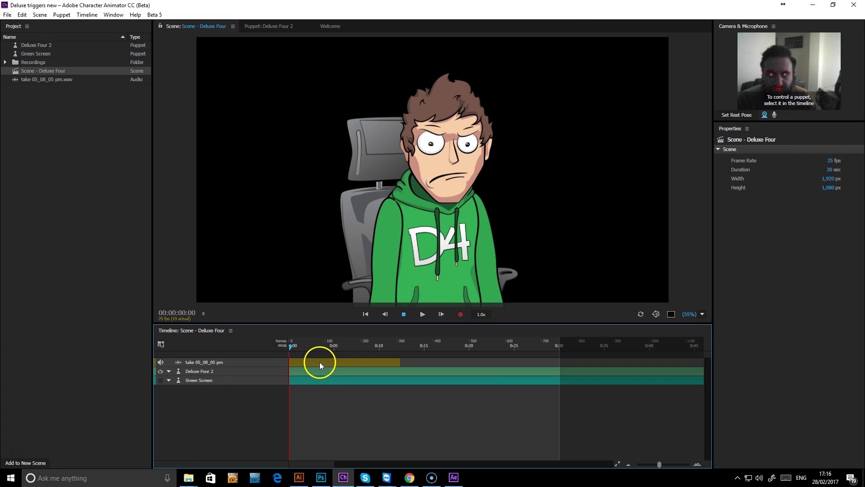
Select the Deluxe Four 2 track and run Compute Lip Sync from Scene Audio.
left_click(218, 372)
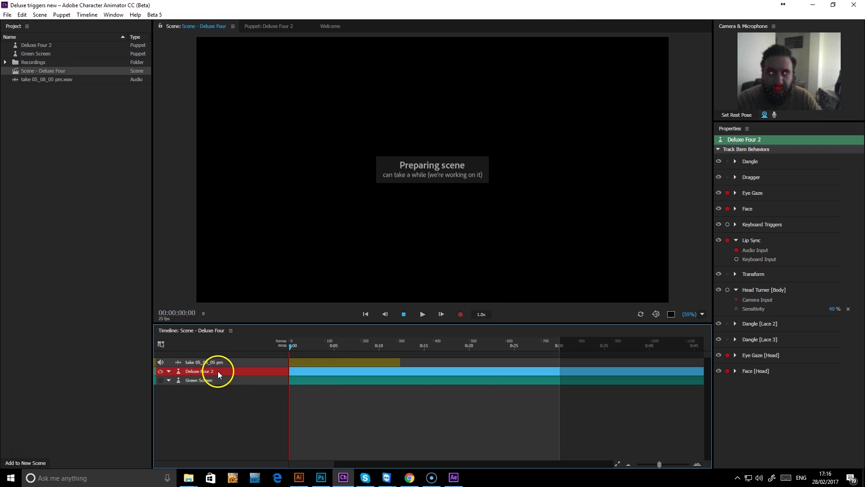
left_click(87, 15)
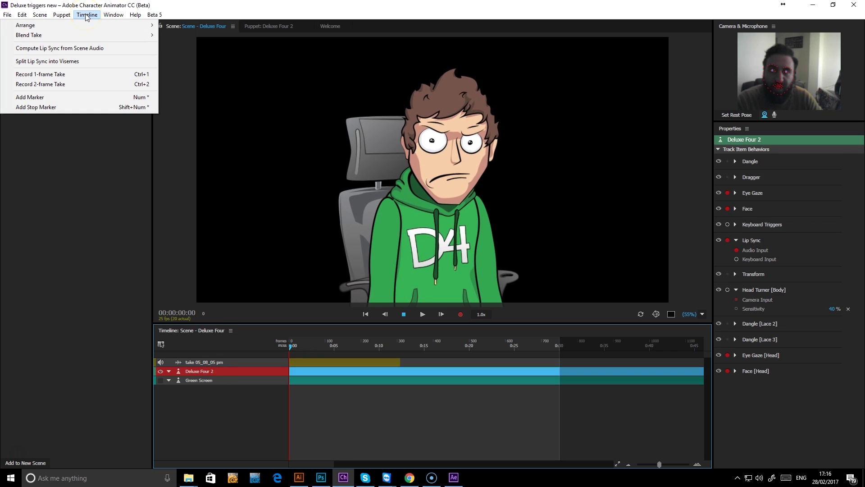
left_click(91, 47)
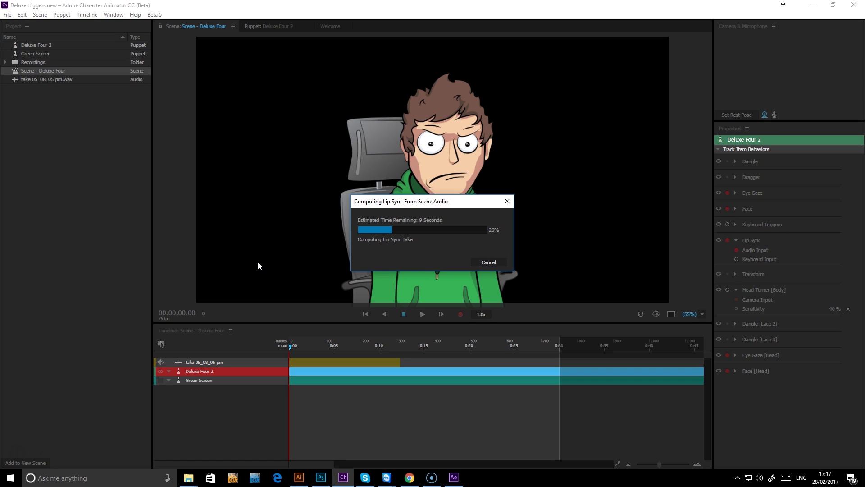
Play the lip-synced scene twice from frame 0, then return the playhead to 0.
left_click(291, 346)
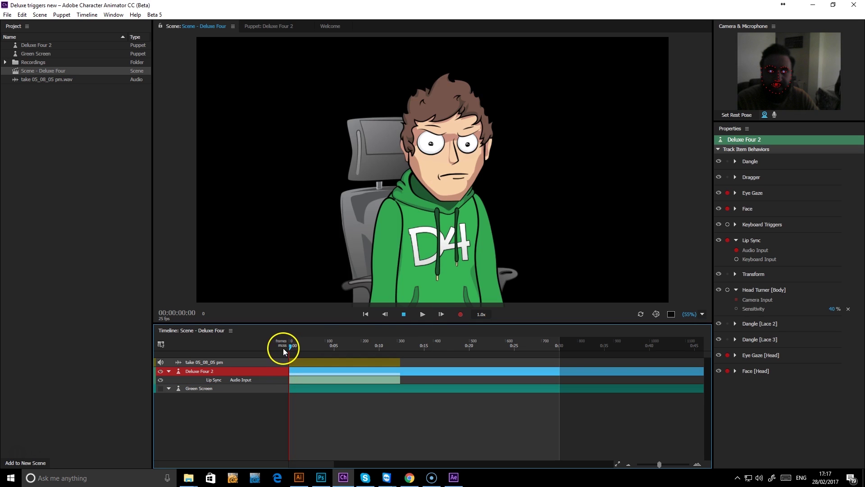
left_click(422, 314)
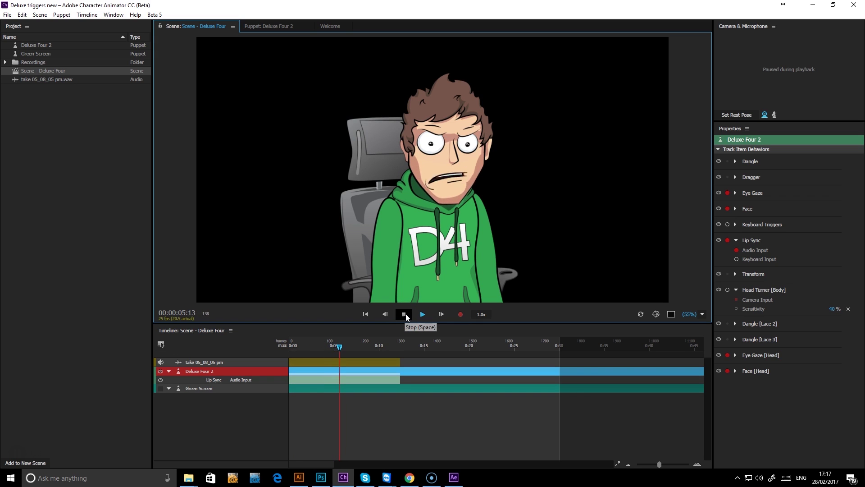
left_click(406, 313)
left_click_drag(340, 347, 288, 348)
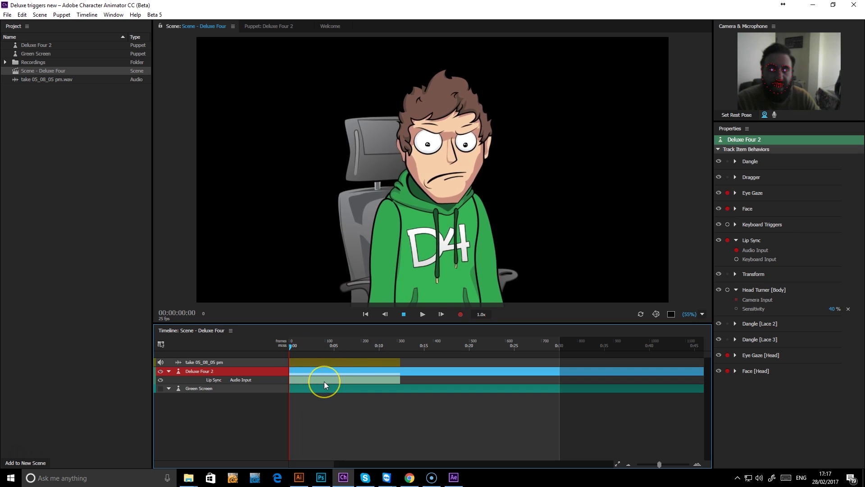
left_click_drag(307, 352, 291, 346)
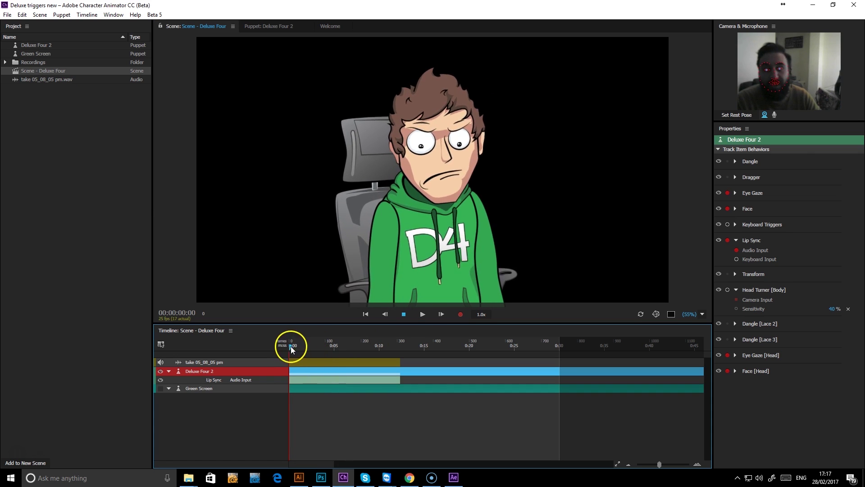
left_click(422, 314)
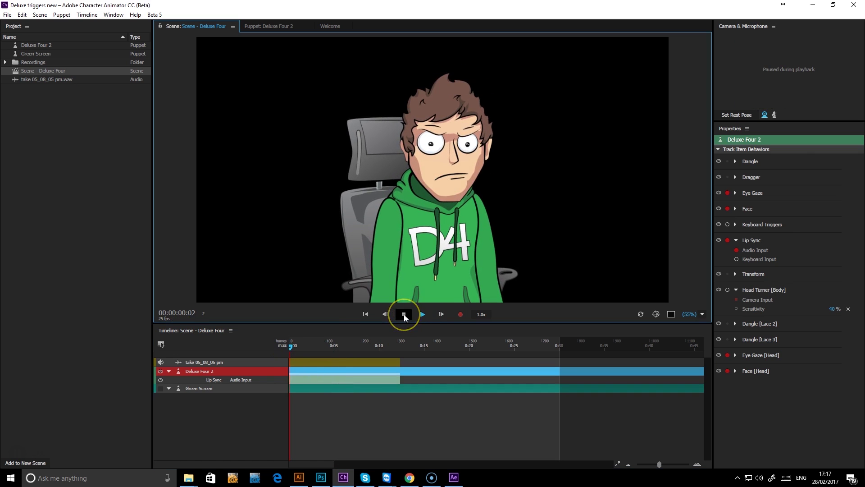
left_click_drag(331, 354, 284, 349)
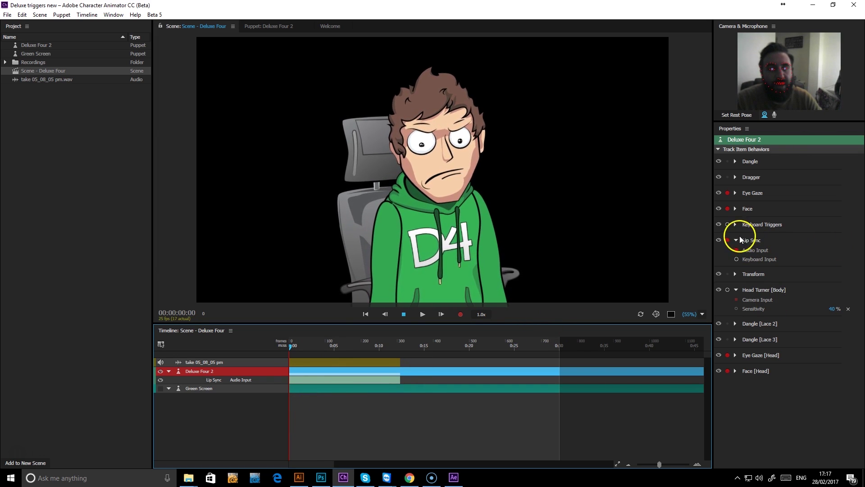
Disarm Lip Sync, Eye Gaze, Eye Gaze [Head] and Face, leaving Face [Head] armed for recording.
left_click(727, 240)
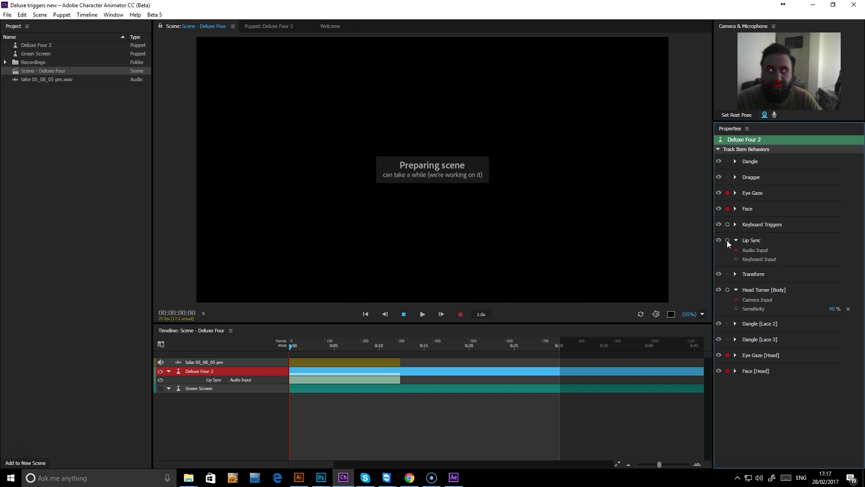
left_click(726, 193)
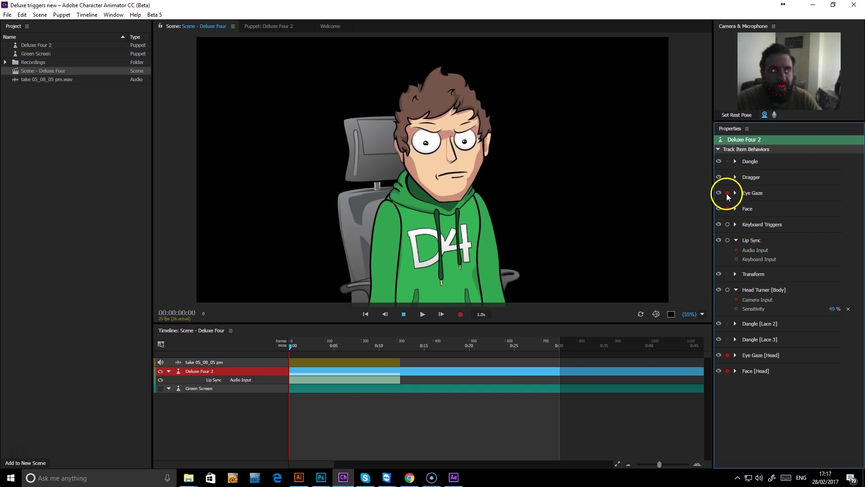
left_click(727, 355)
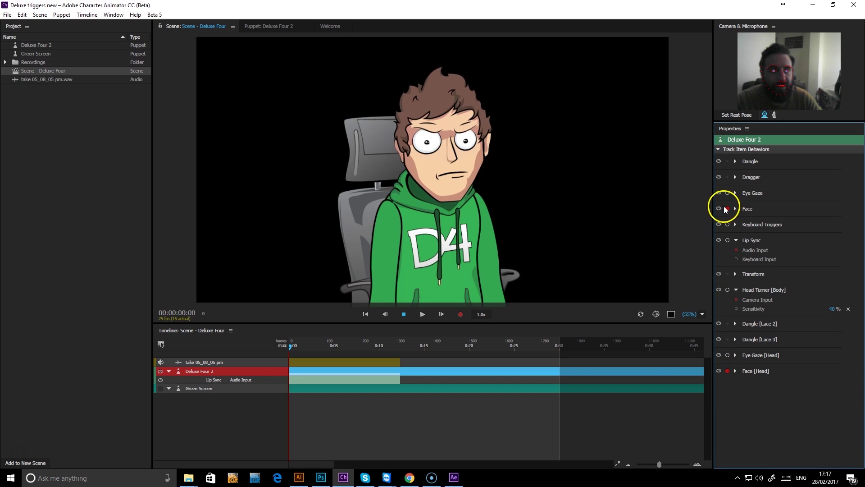
left_click(726, 208)
left_click(728, 370)
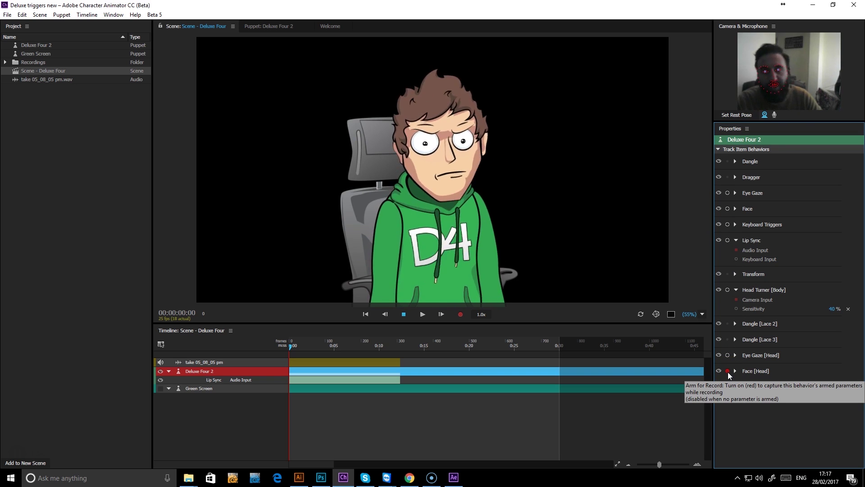
left_click(736, 373)
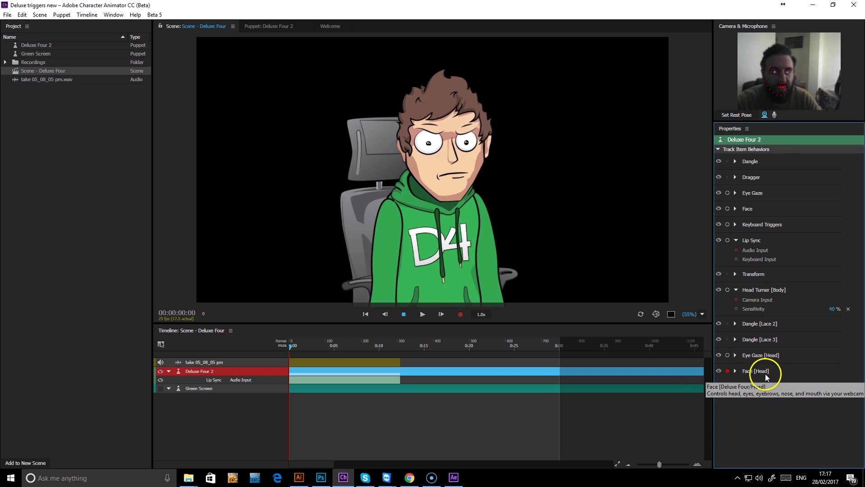
left_click(735, 371)
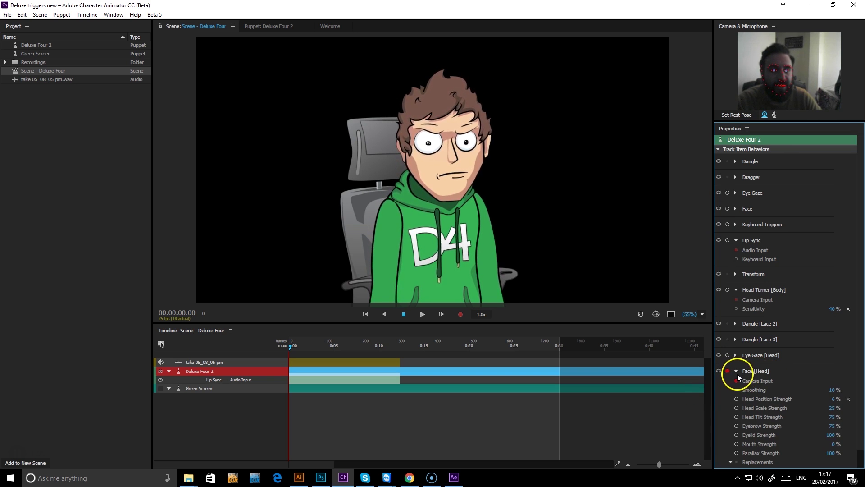
left_click(736, 371)
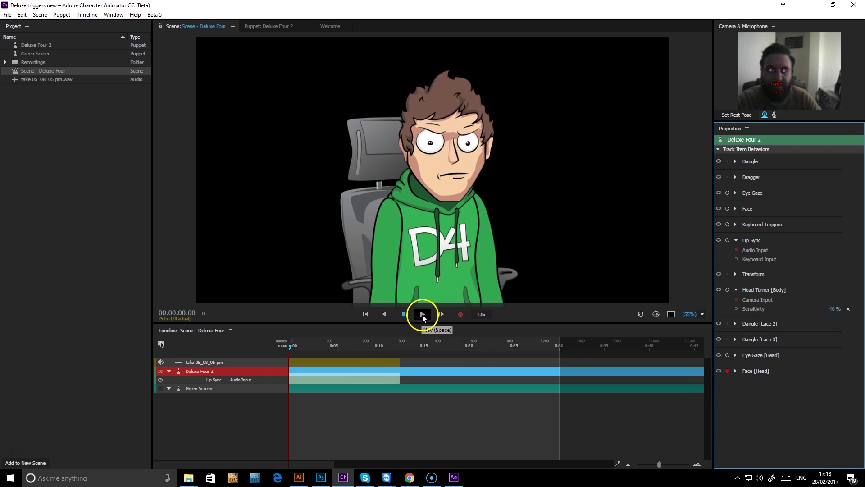
left_click(457, 314)
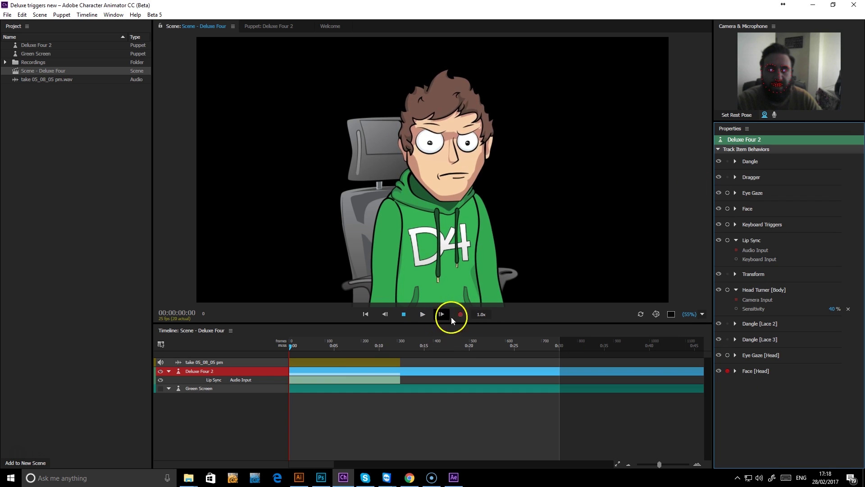
left_click(458, 316)
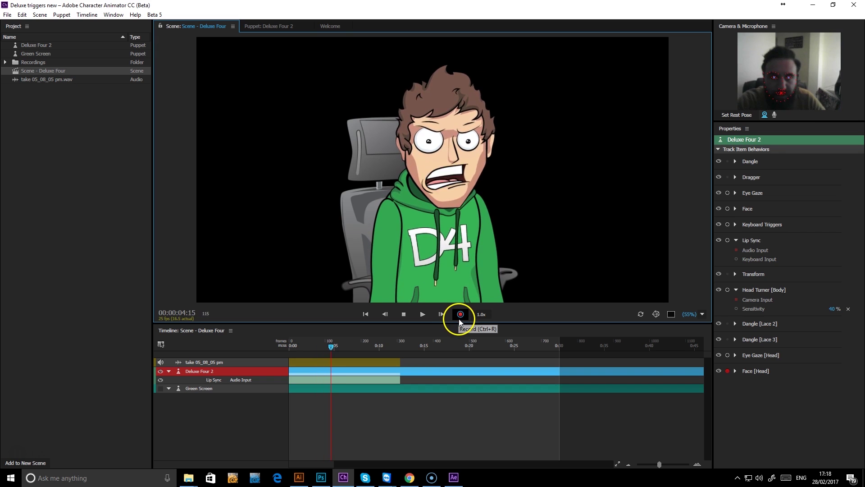
left_click(407, 315)
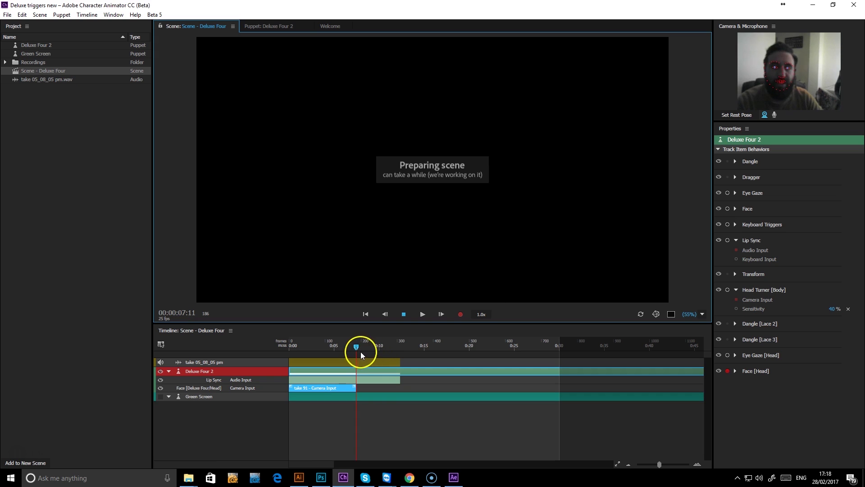
left_click_drag(356, 348, 285, 350)
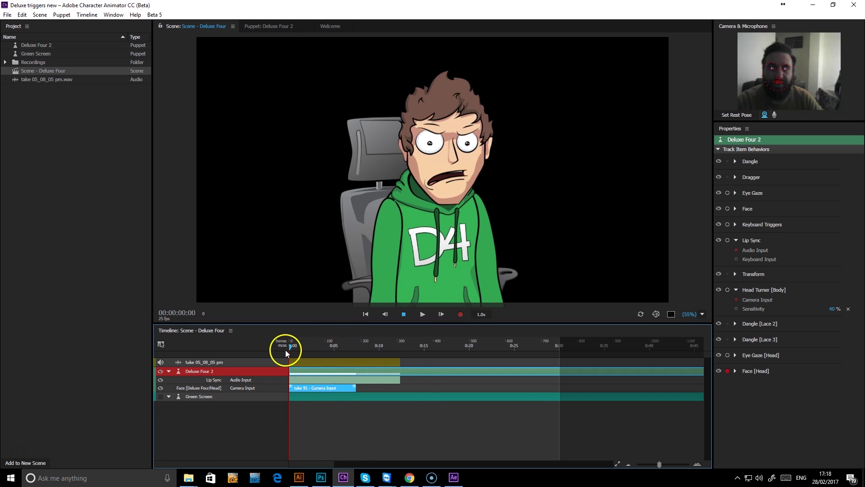
left_click(420, 315)
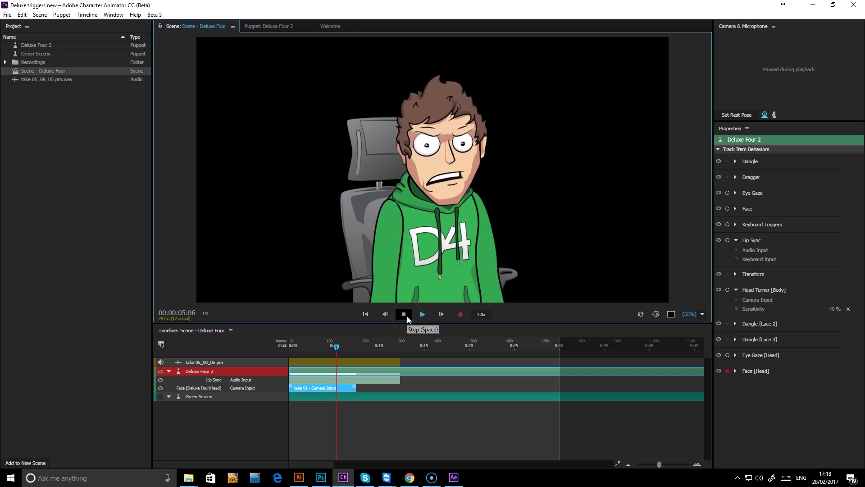
left_click(407, 315)
left_click_drag(342, 347, 293, 349)
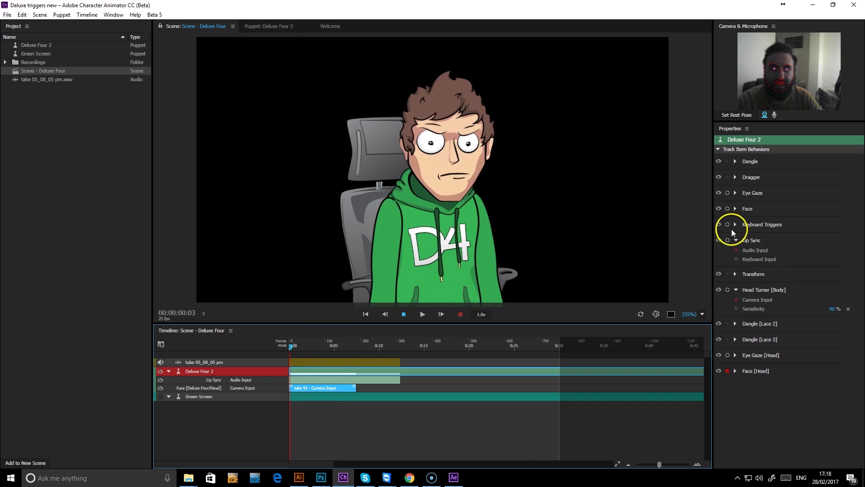
Disarm Face [Head], then arm and expand the Keyboard Triggers behavior.
left_click(727, 372)
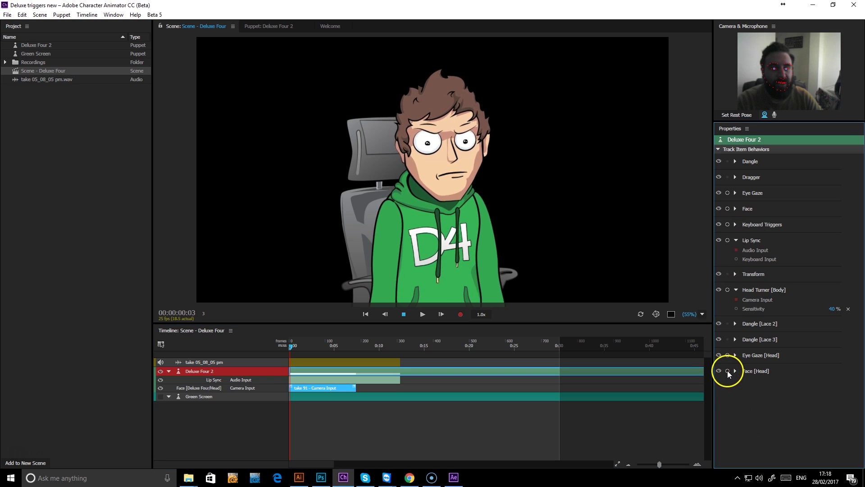
left_click(728, 225)
left_click(736, 224)
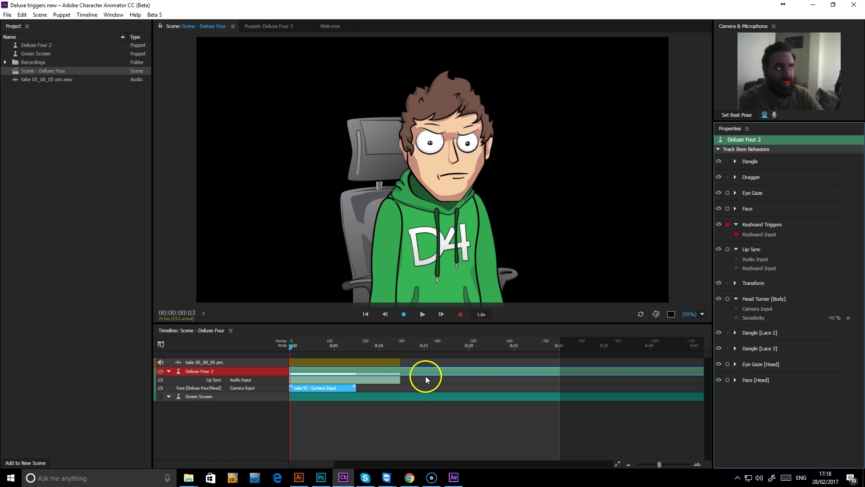
Record a trigger take with controller, shrug and smoke-vanish poses, then rewind and play it back.
left_click(461, 314)
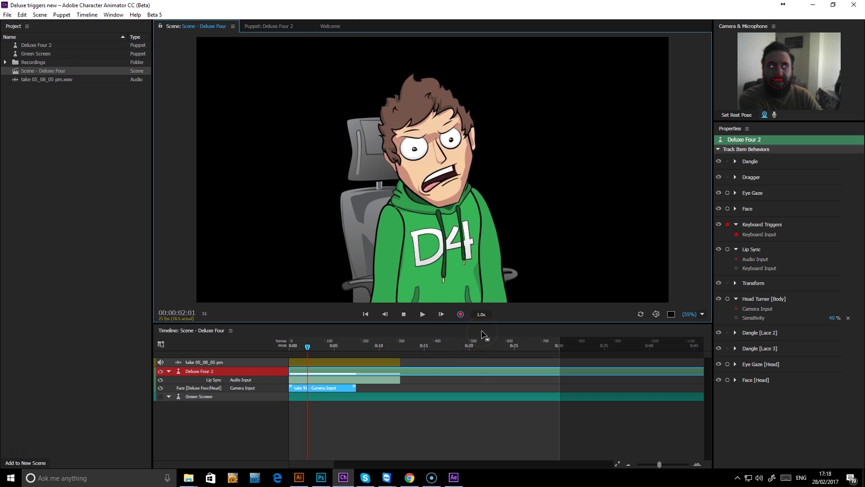
key("c")
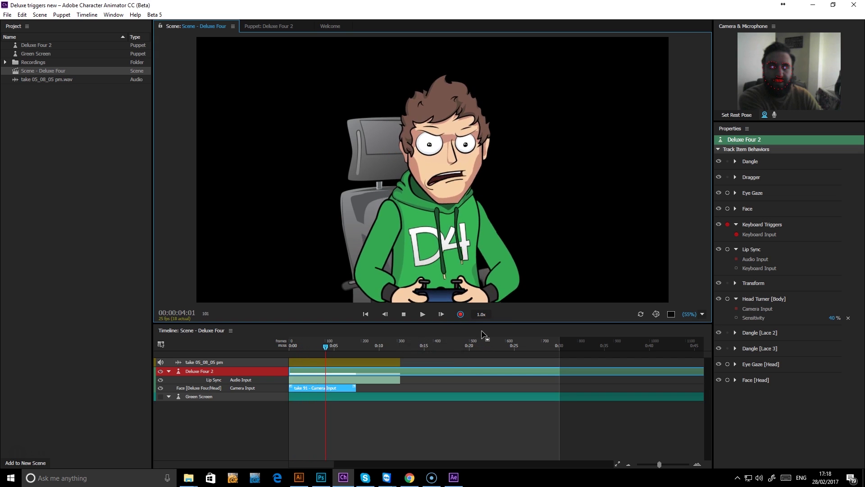
key("s")
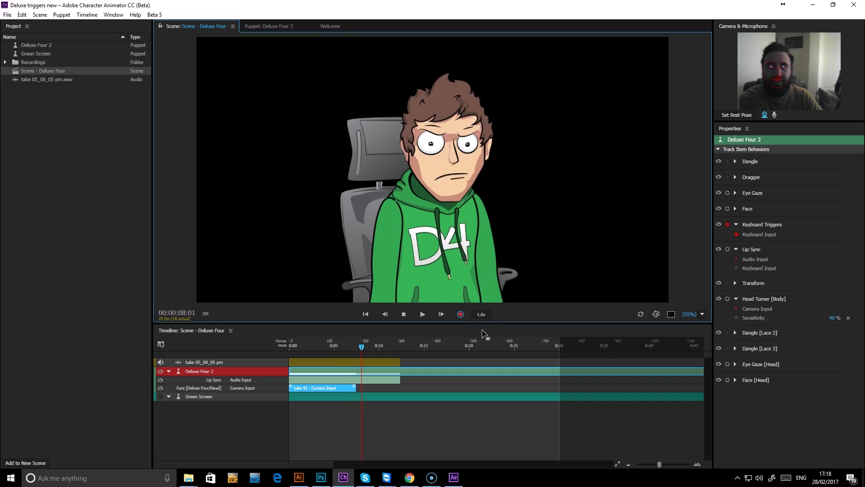
key("p")
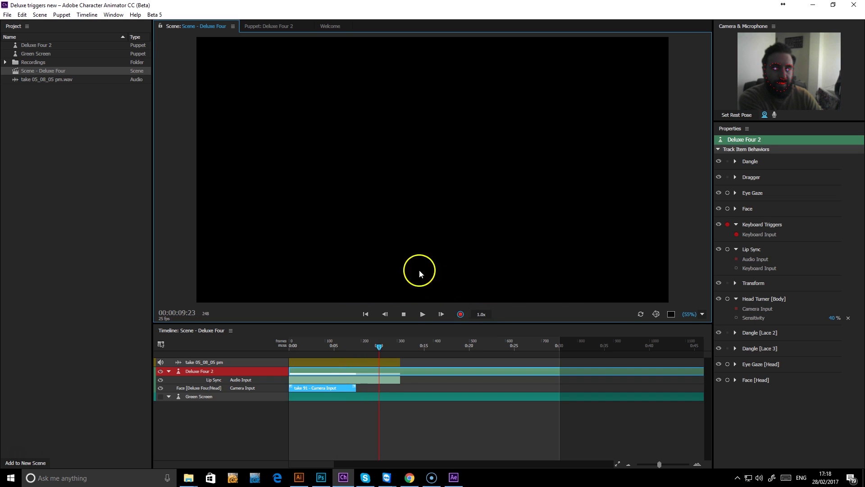
key("7")
left_click(404, 314)
left_click_drag(383, 348, 284, 354)
left_click(423, 317)
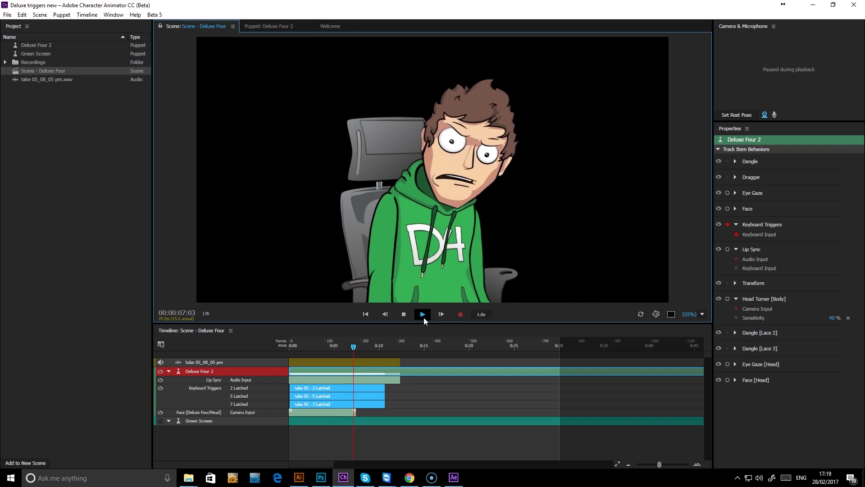
Stop playback and record take 93 with the I, O and P expression triggers.
left_click(420, 320)
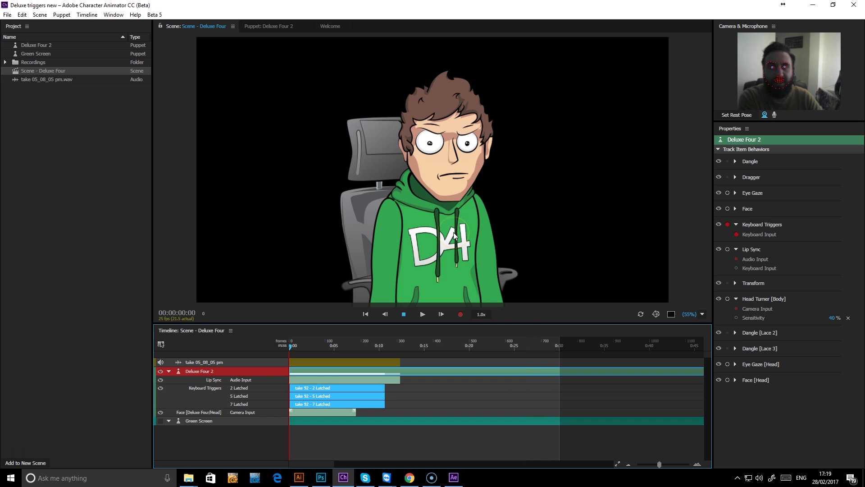
left_click(461, 314)
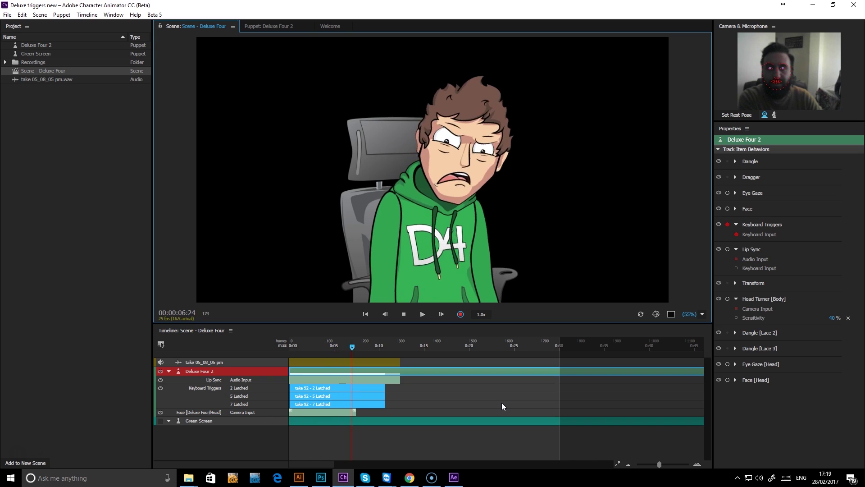
left_click(404, 314)
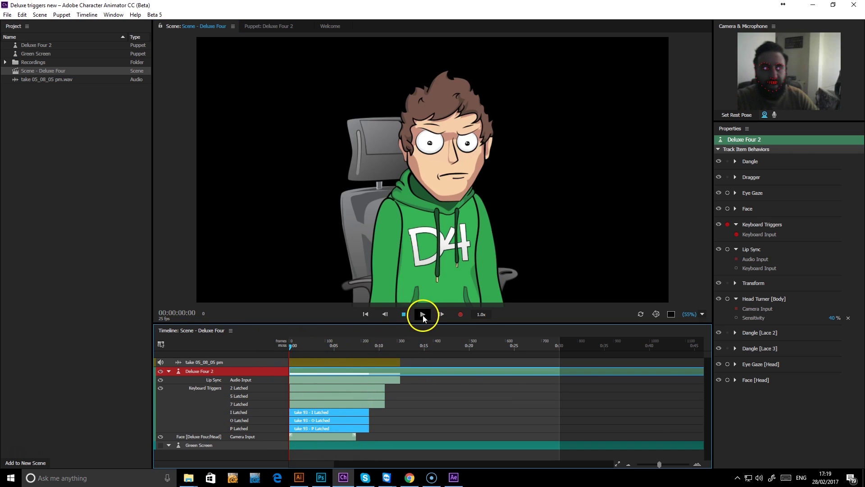
left_click(423, 314)
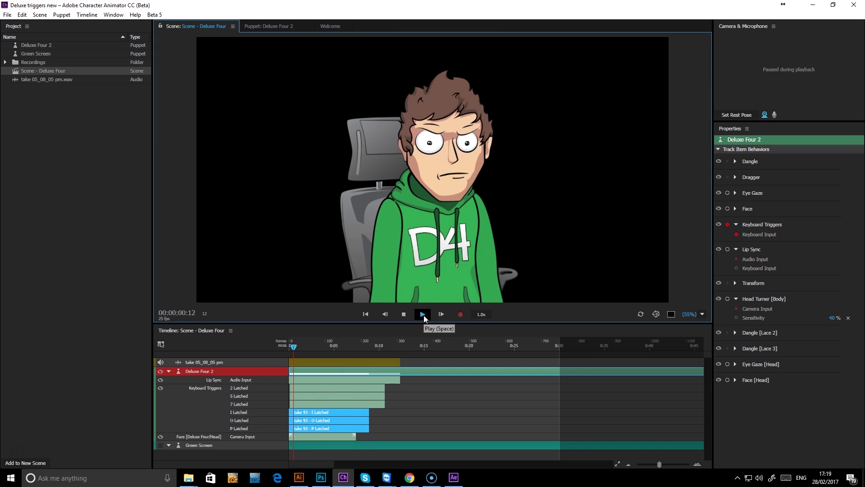
left_click(424, 316)
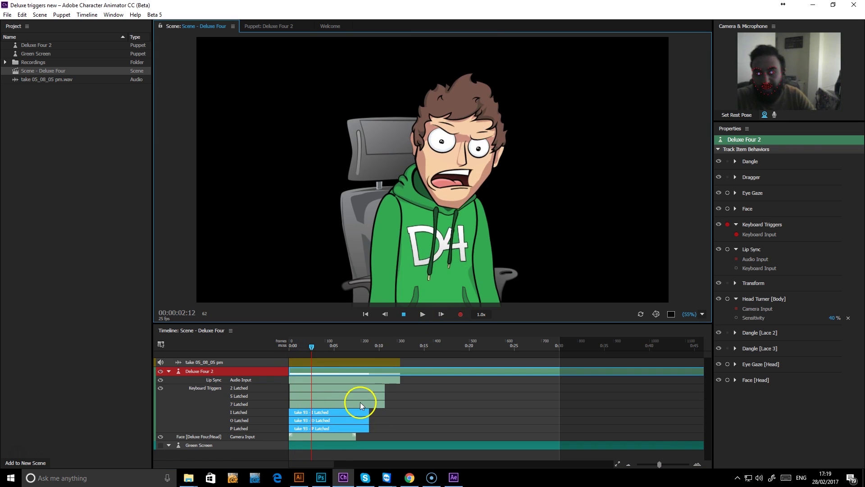
left_click_drag(310, 348, 289, 347)
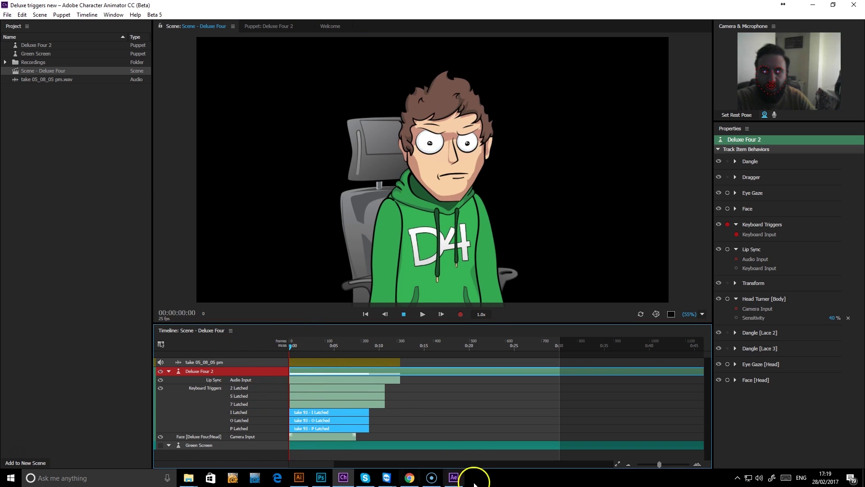
left_click_drag(413, 412, 321, 428)
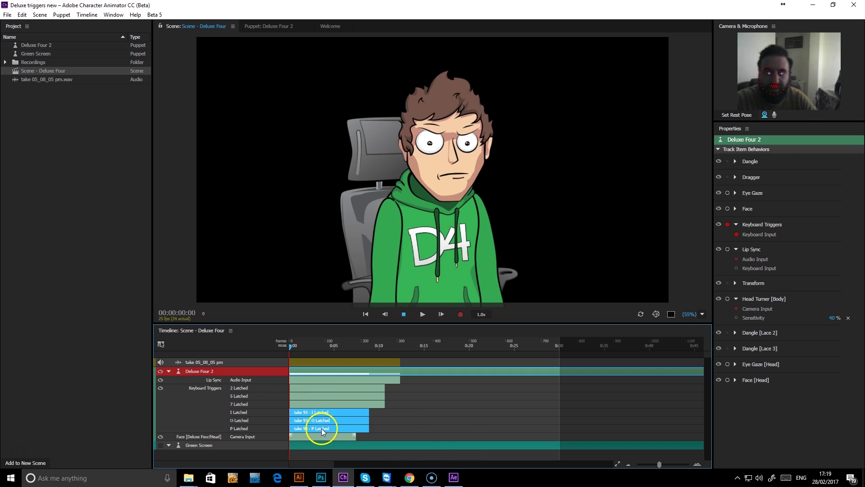
left_click_drag(291, 347, 365, 347)
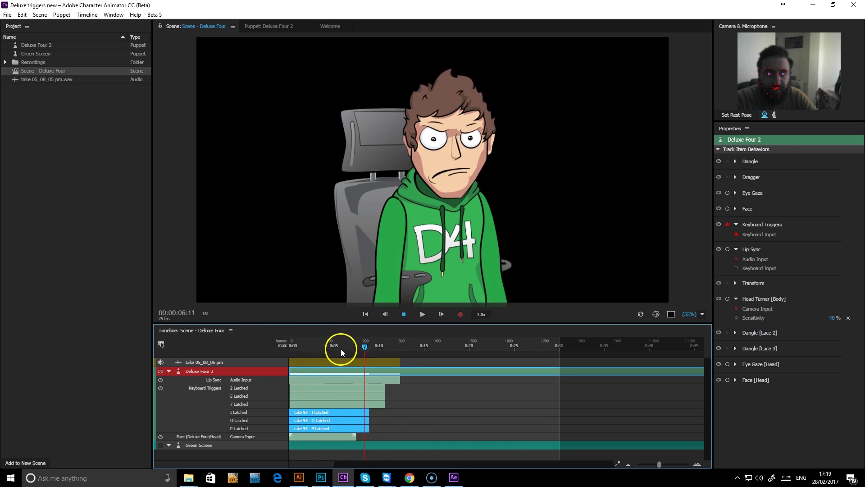
left_click(334, 349)
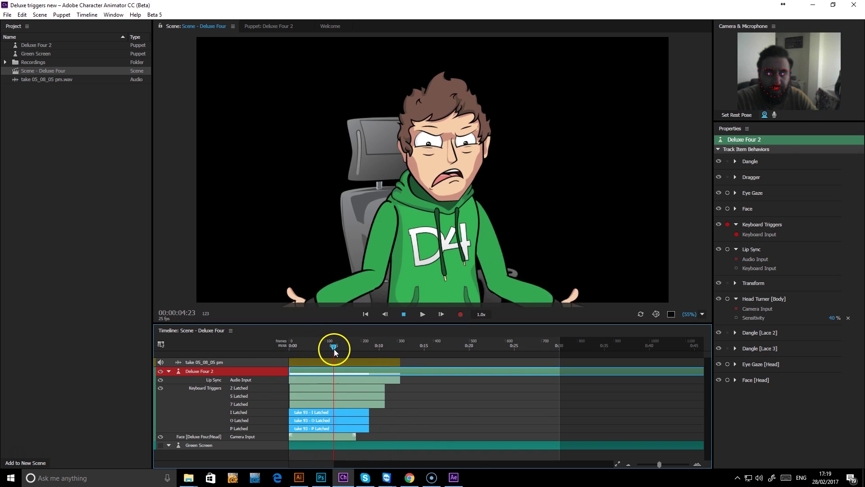
left_click(9, 16)
mouse_move(84, 135)
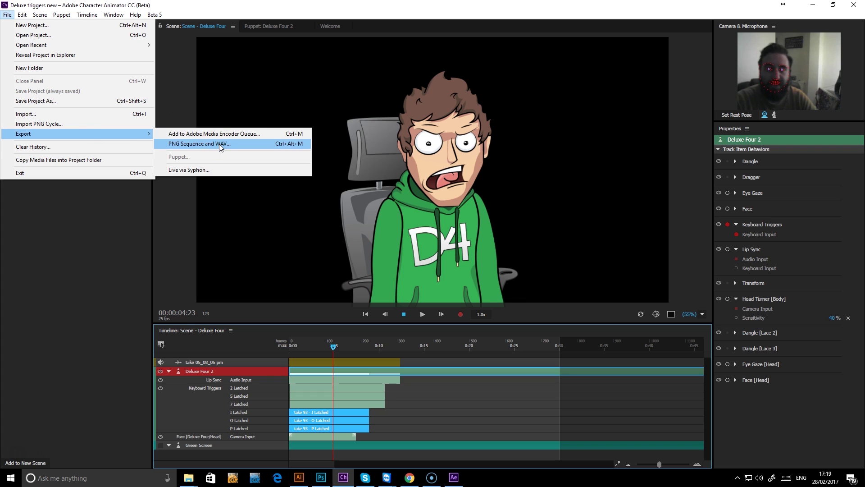
left_click(389, 319)
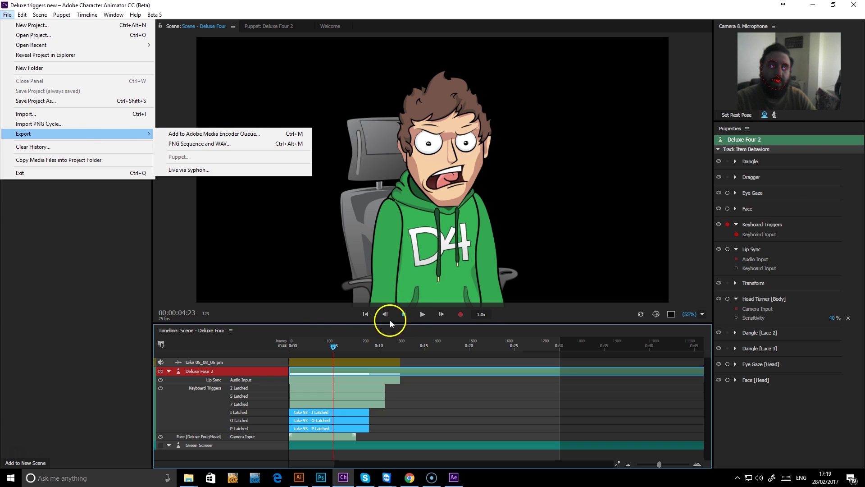
left_click(309, 312)
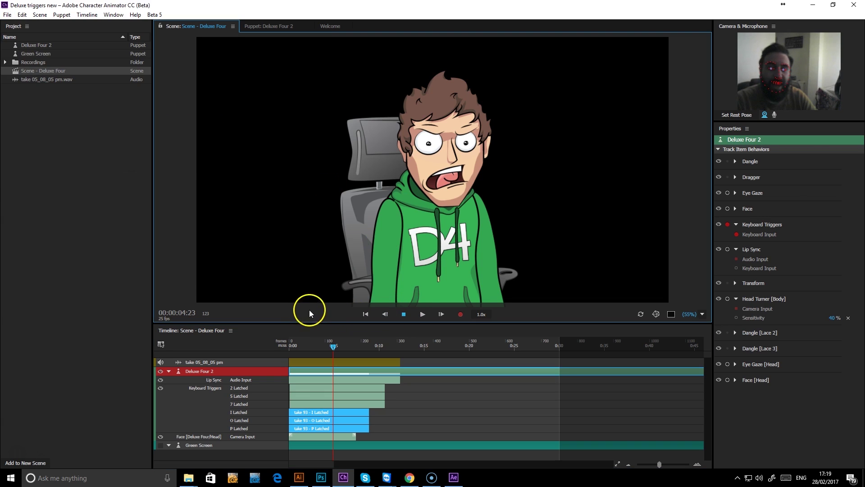
left_click(332, 288)
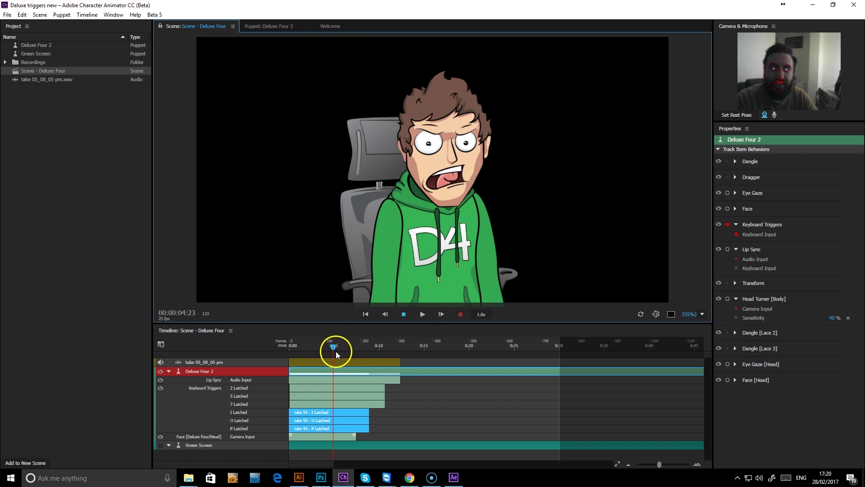
left_click_drag(334, 348, 286, 350)
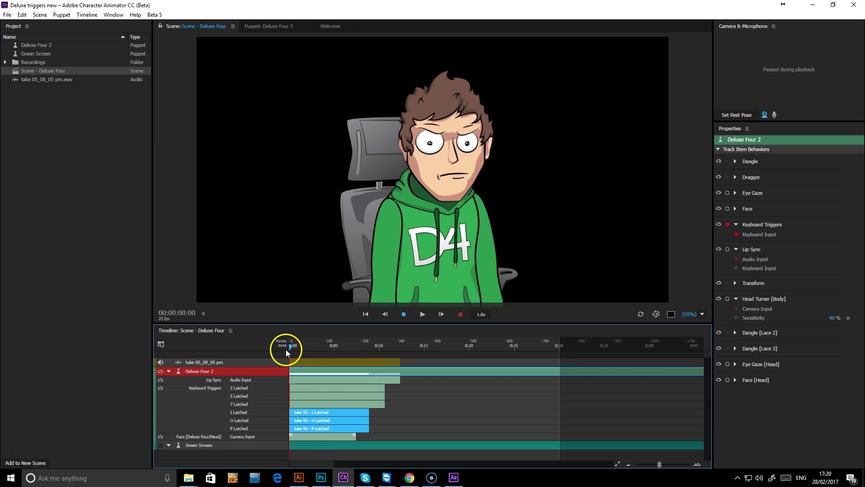